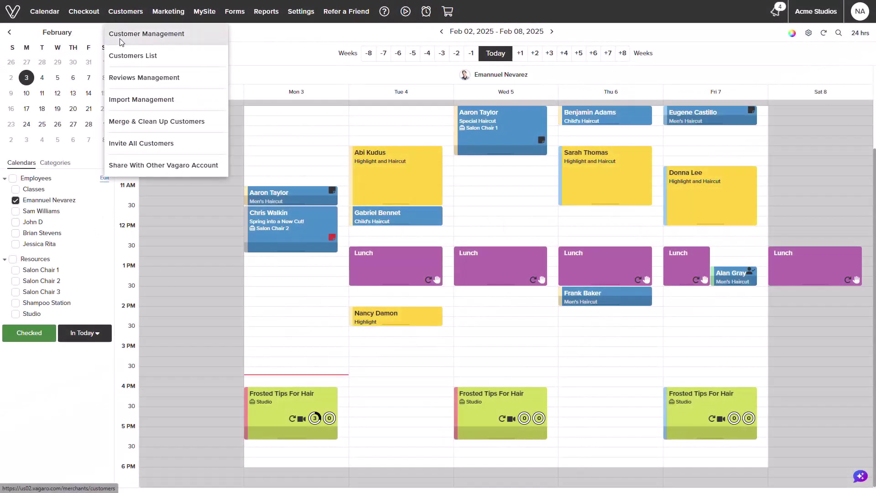
pyautogui.click(121, 43)
pyautogui.click(120, 42)
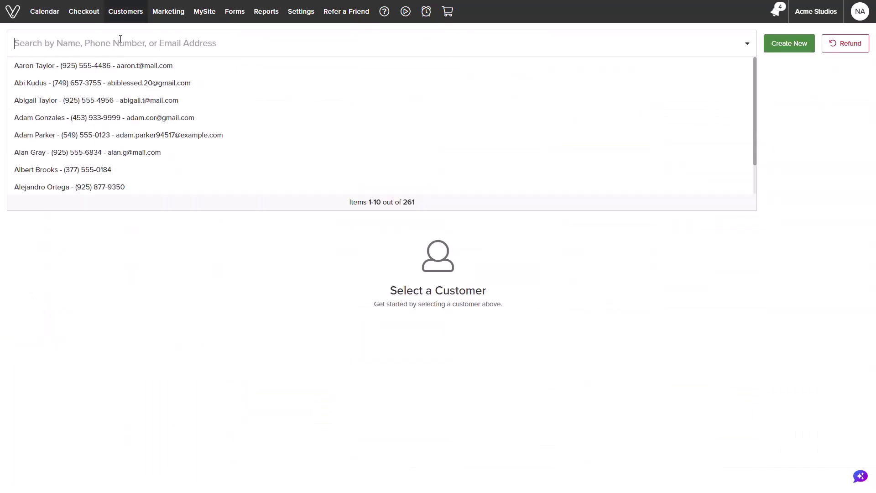
pyautogui.click(114, 66)
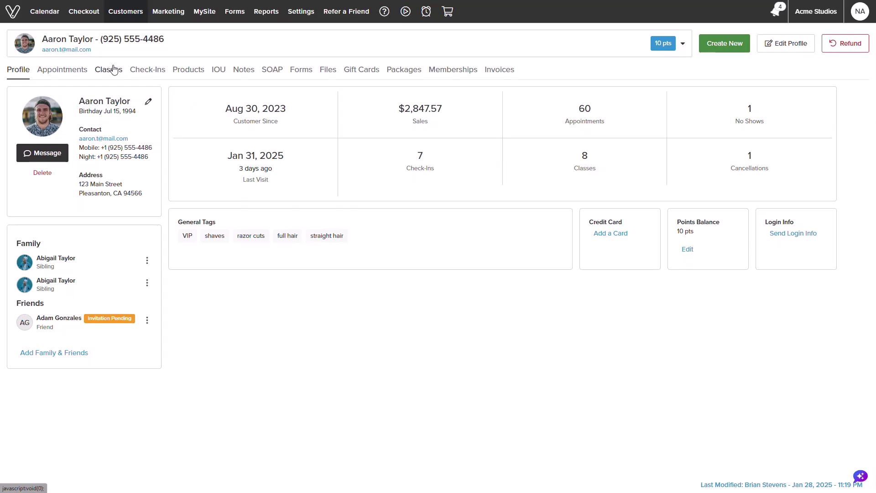
# View Aaron's Notes, showing the existing latex-gloves allergy note.
pyautogui.click(240, 70)
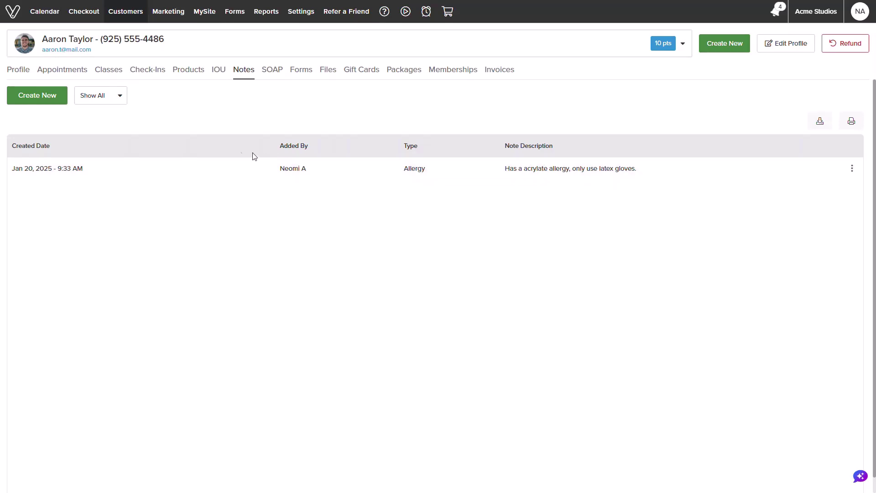
# Create and save a Popup Notes entry saying Aaron forgot his wallet.
pyautogui.click(60, 100)
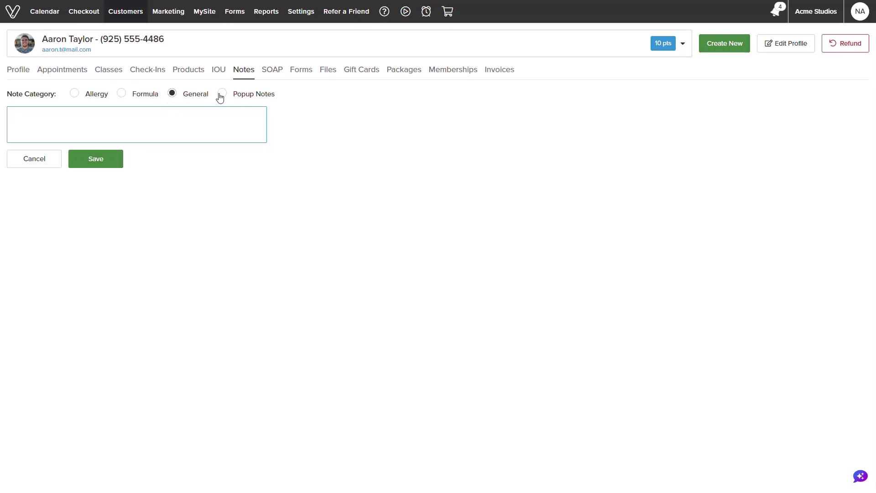
pyautogui.click(220, 96)
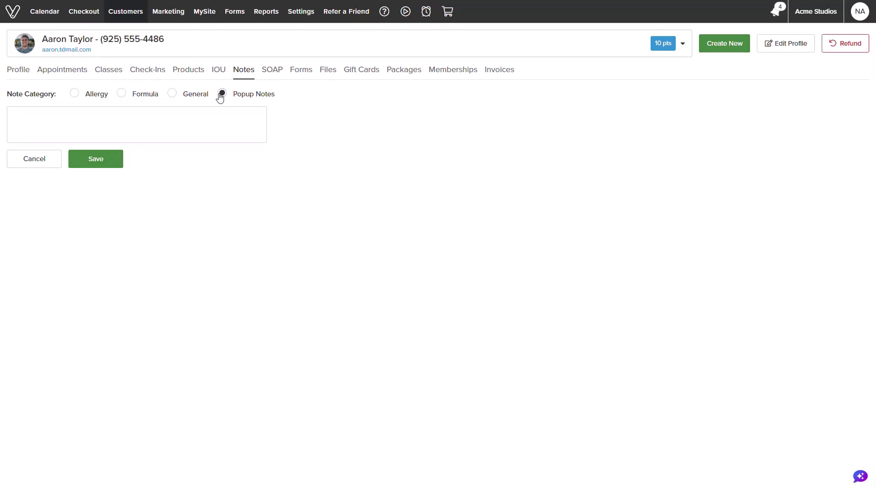
pyautogui.click(192, 112)
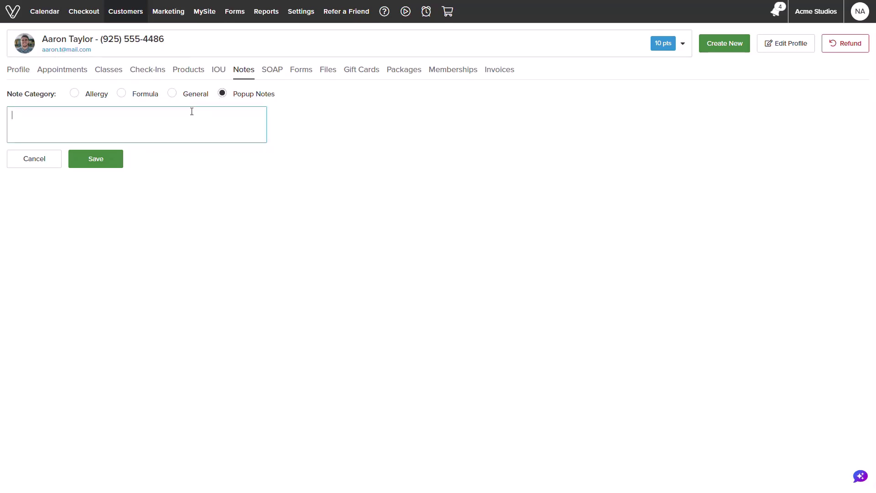
pyautogui.write('Aaro')
pyautogui.write("n forgot his wallet- please give back to him. It's in office drawer.")
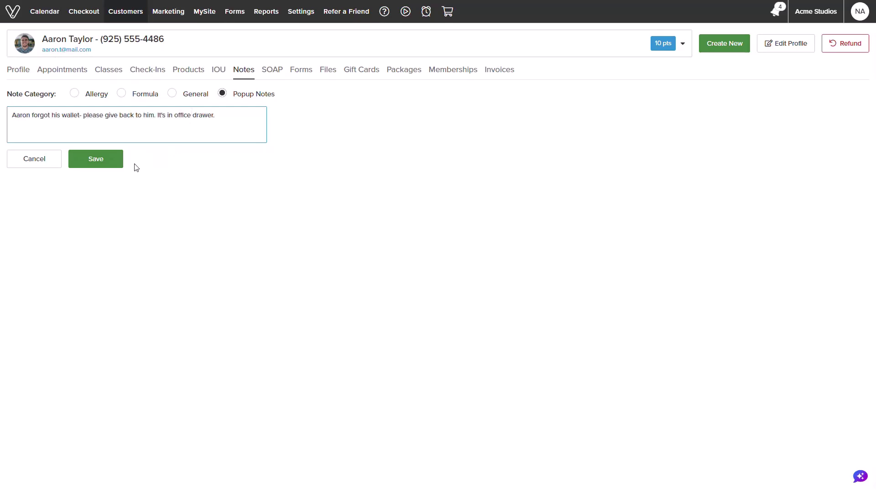
pyautogui.click(112, 164)
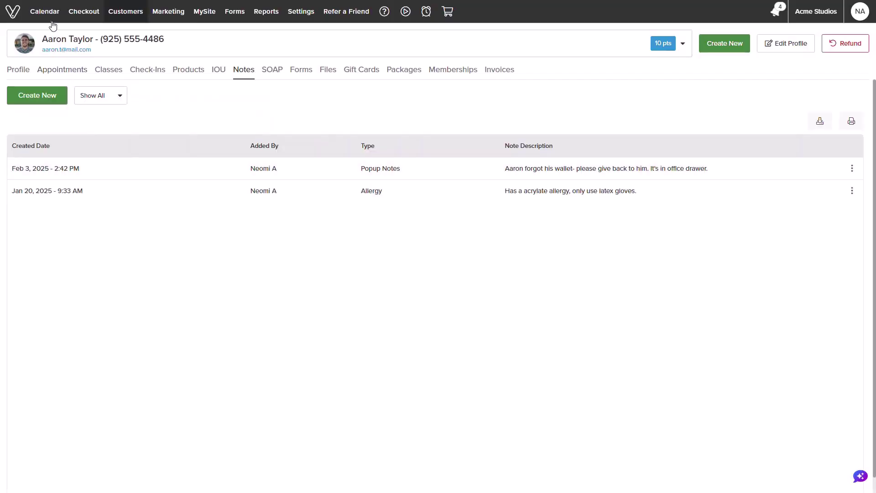
pyautogui.moveTo(45, 11)
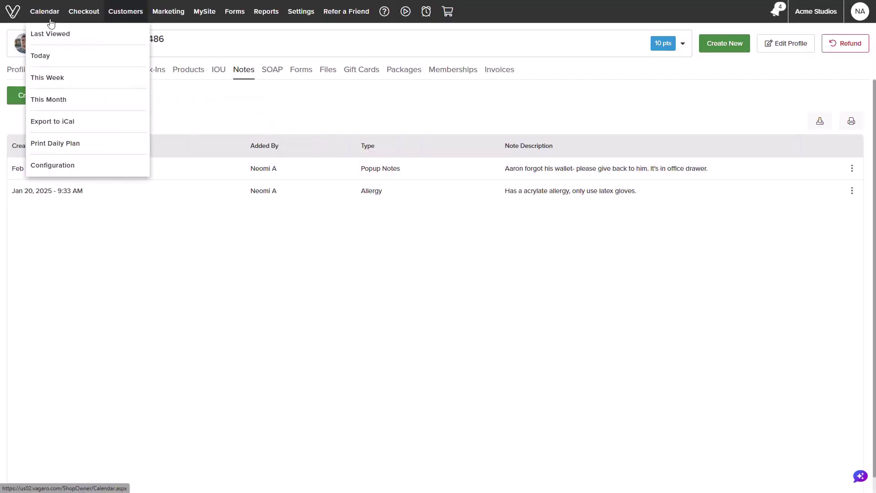
# Start checkout for Aaron's Monday haircut appointment from the calendar.
pyautogui.click(50, 20)
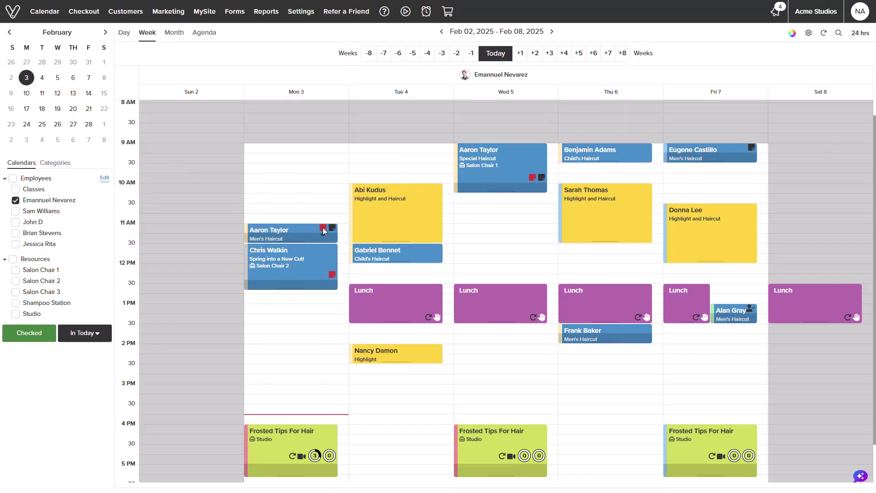
pyautogui.click(324, 232)
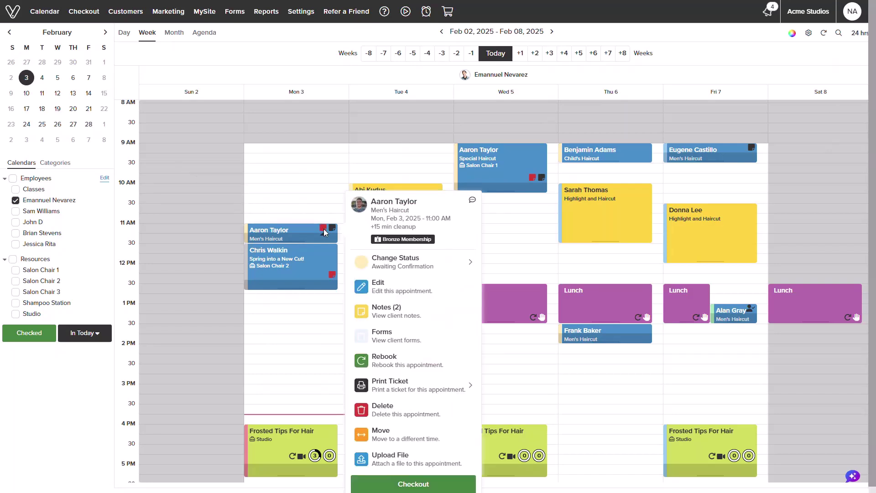
pyautogui.click(408, 483)
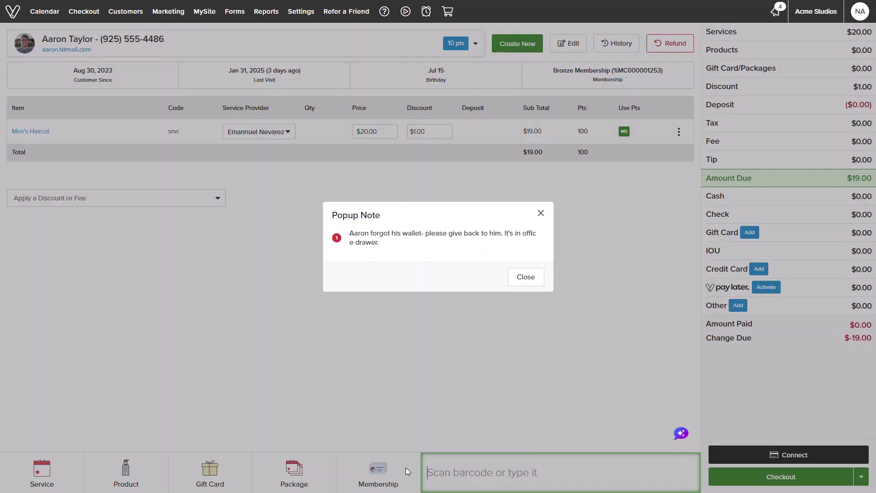